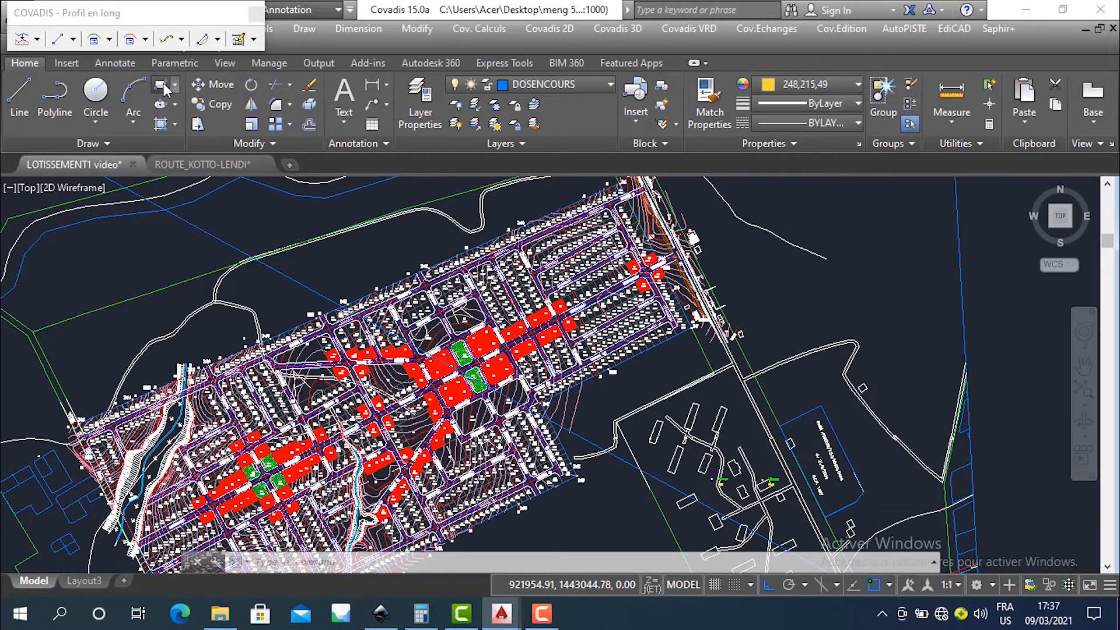
- Draw a rectangle around the part of the subdivision at its northeastern end
left_click(164, 88)
left_click(569, 214)
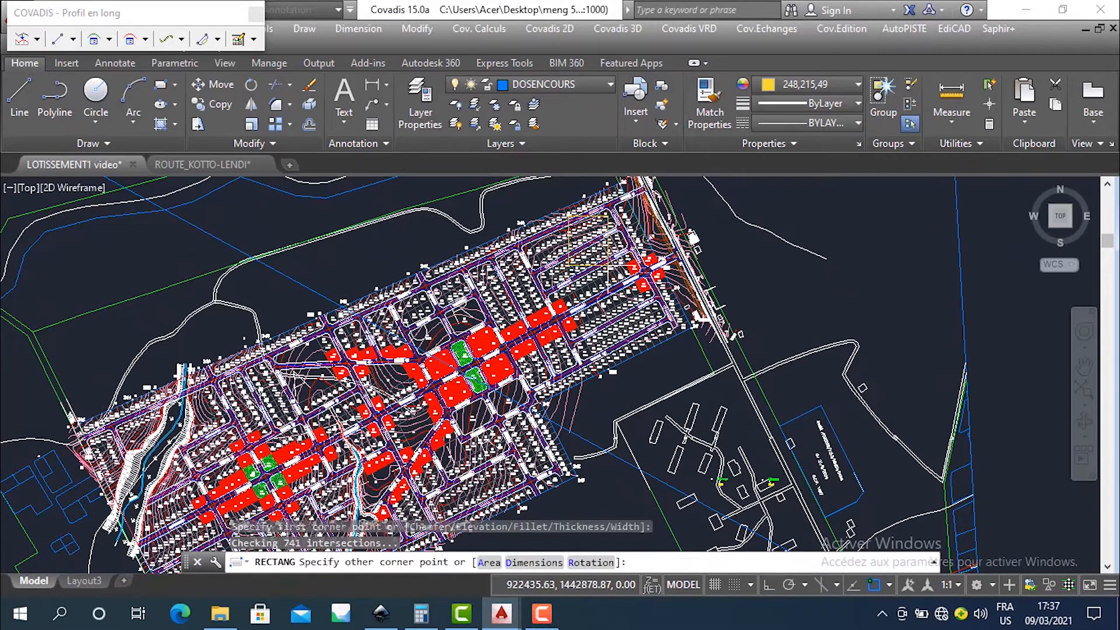
left_click(692, 328)
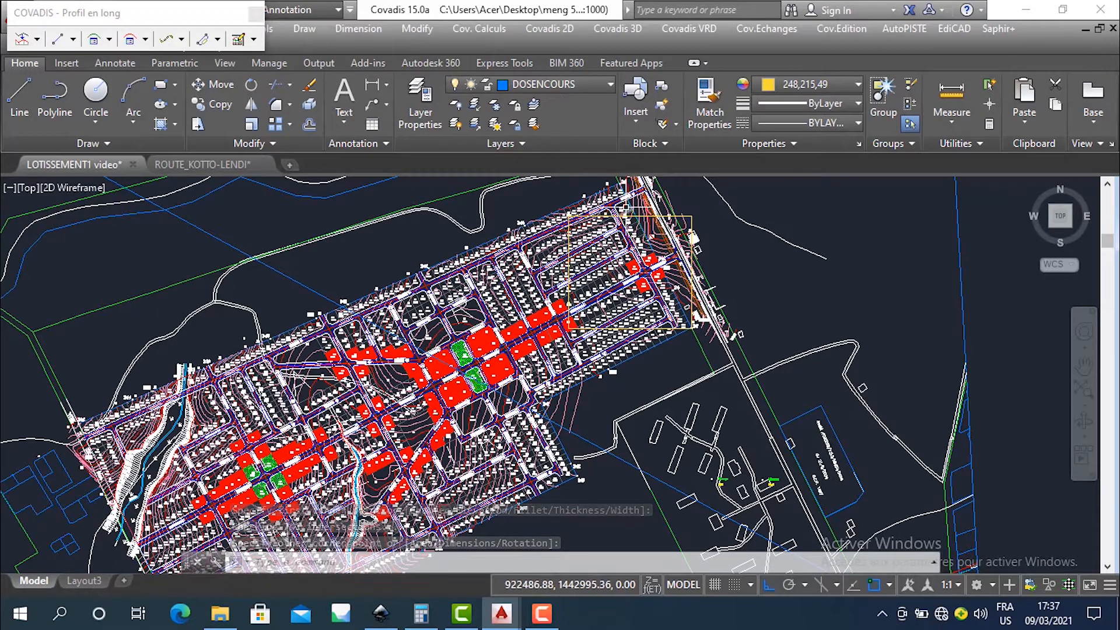
- Run Découpage de zones (clipping) on the rectangle with Polyligne fermée, Copier les objets and Créer un nouveau fichier dessin (WBLOC)
left_click(559, 29)
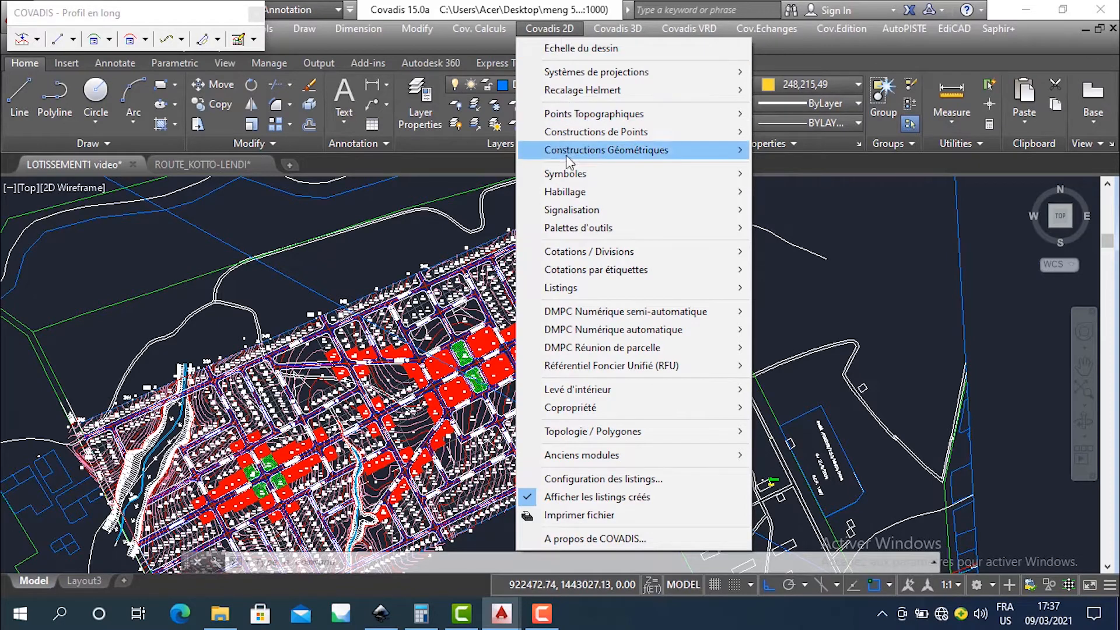
mouse_move(598, 199)
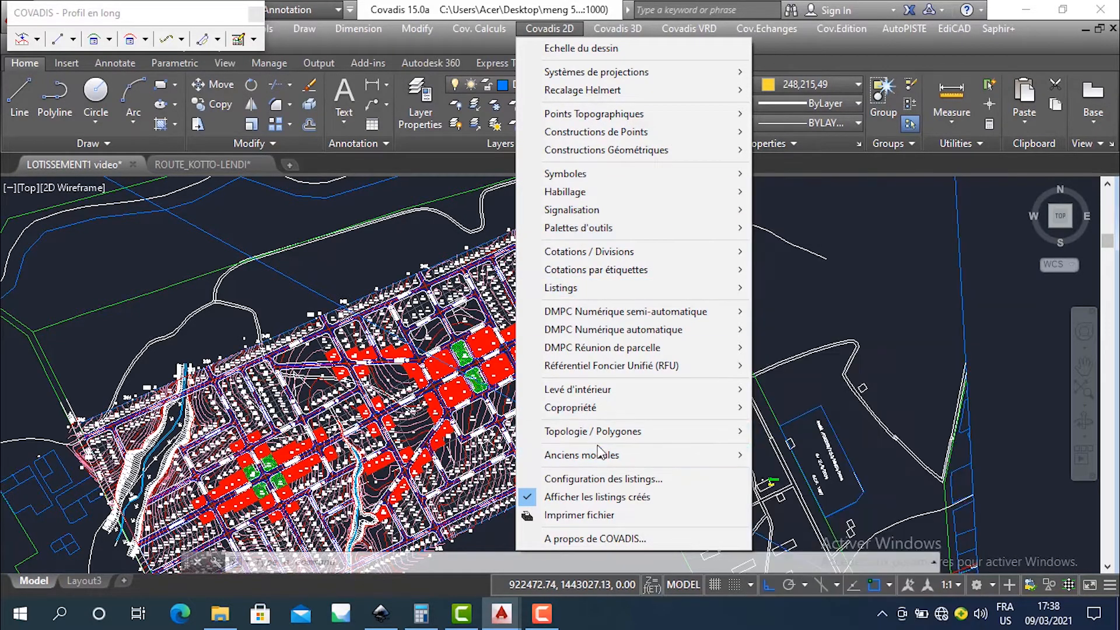
mouse_move(606, 432)
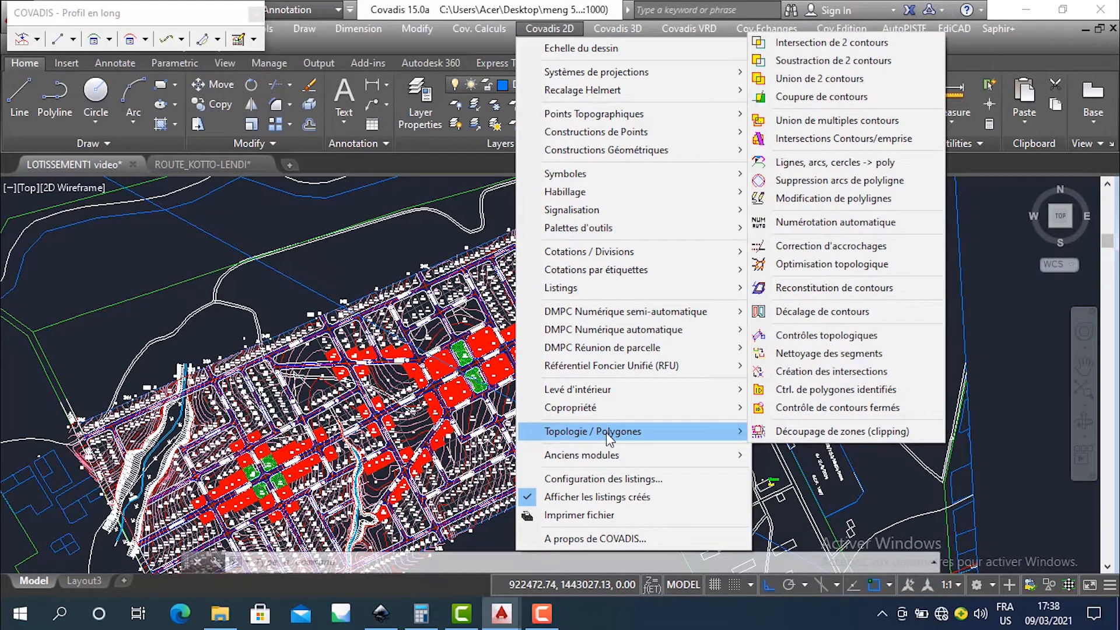
left_click(817, 433)
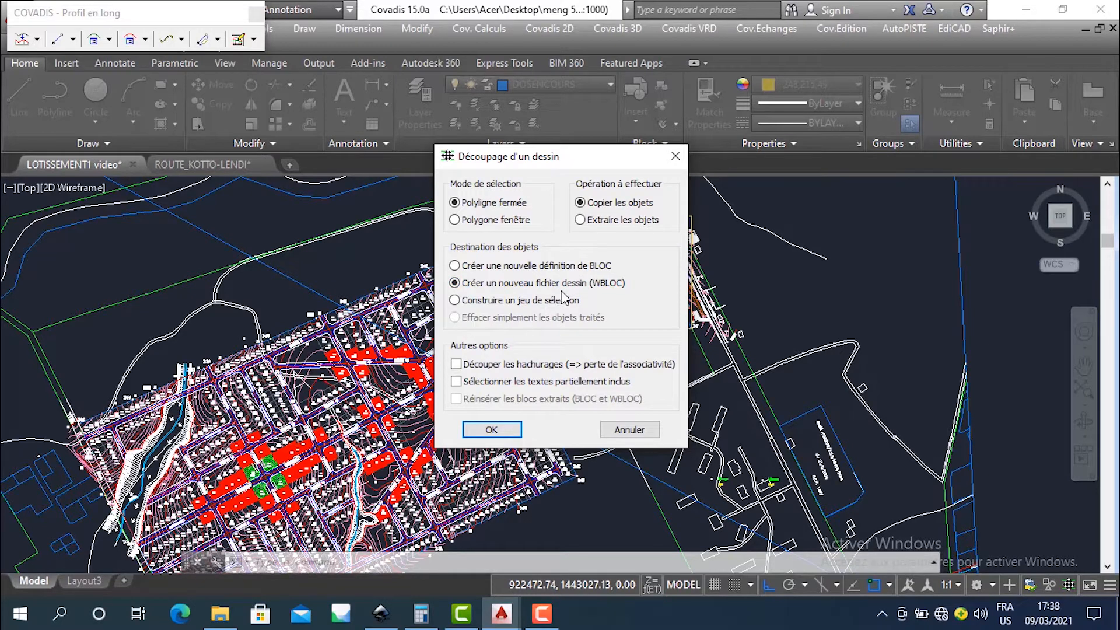
left_click(492, 429)
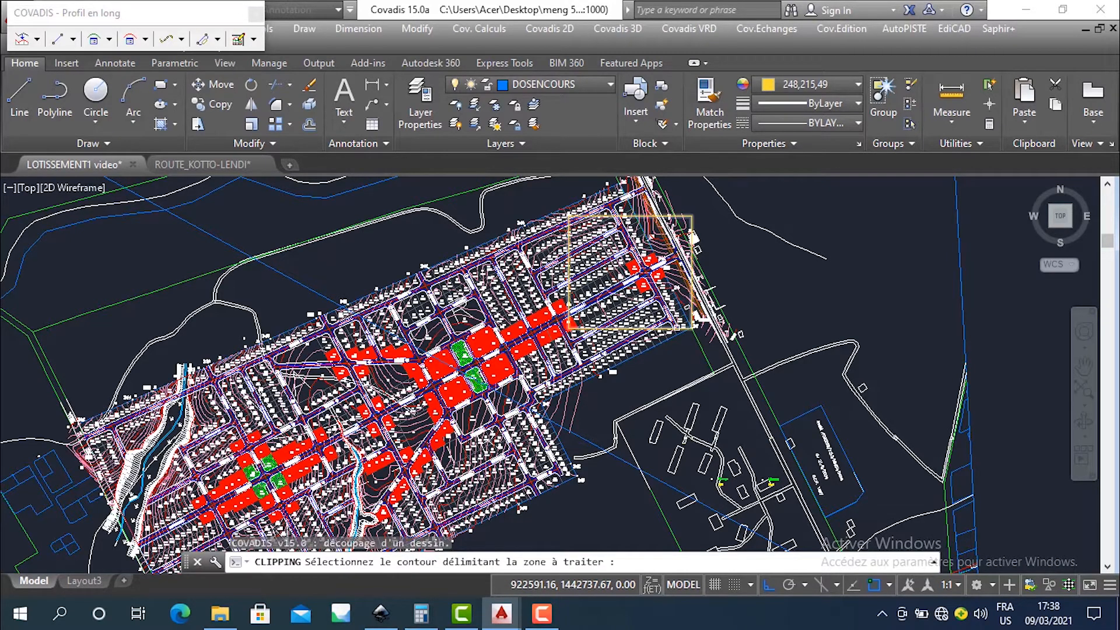
left_click(568, 292)
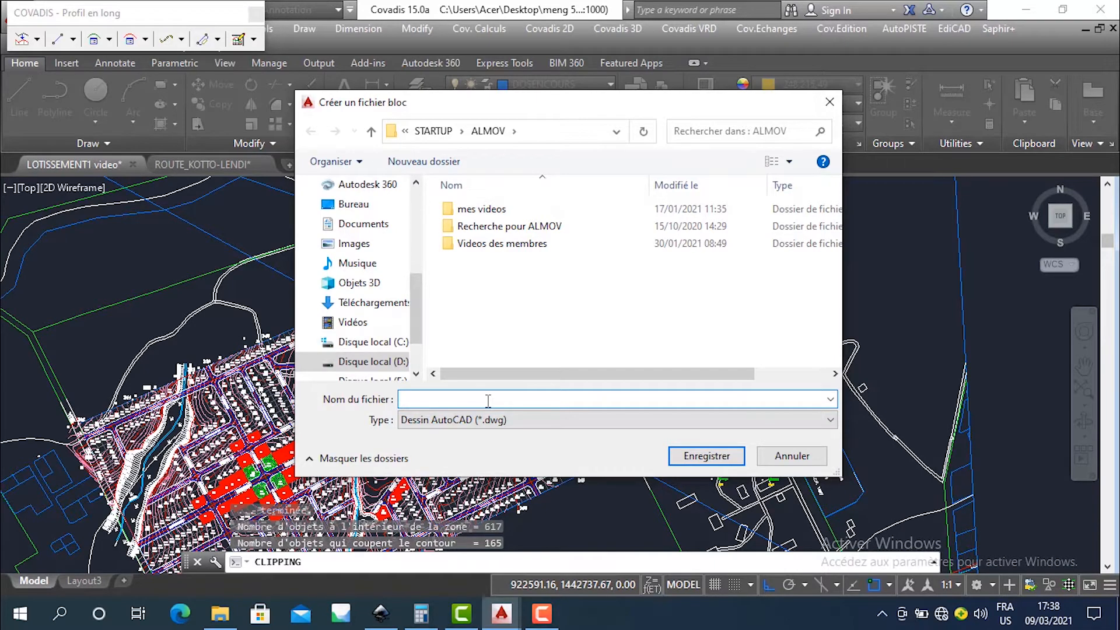
- Save the clipped area as almov in the ALMOV folder, with the rectangle's lower-right corner as insertion base point
type("almov")
left_click(708, 456)
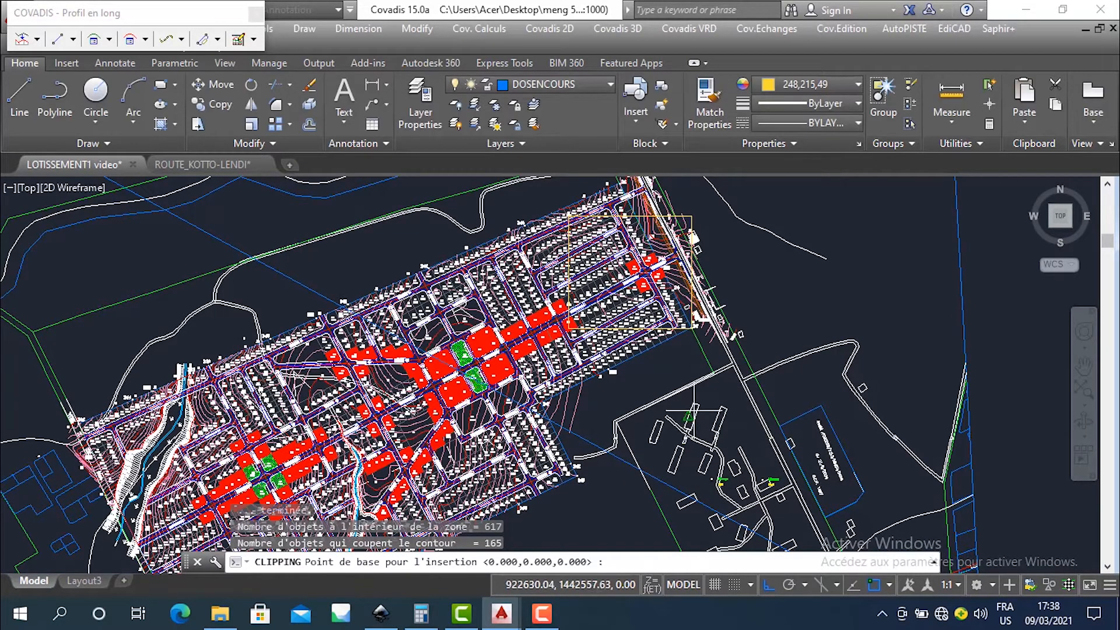
left_click(691, 328)
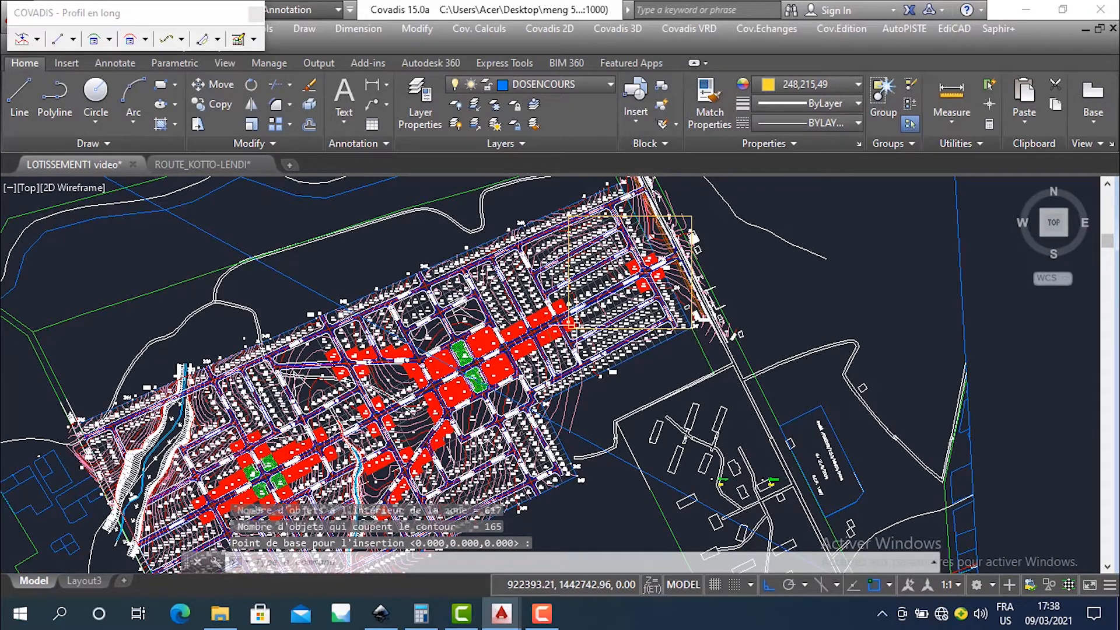
- Close the Profil en long toolbar and open the almov drawing from the ALMOV folder
left_click(255, 13)
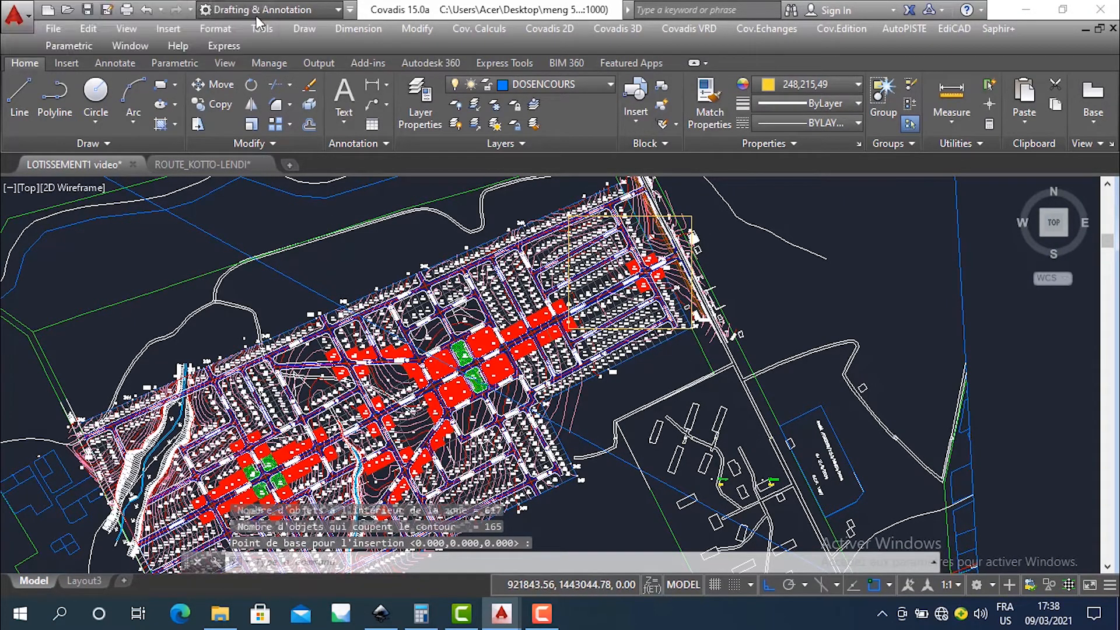
left_click(68, 11)
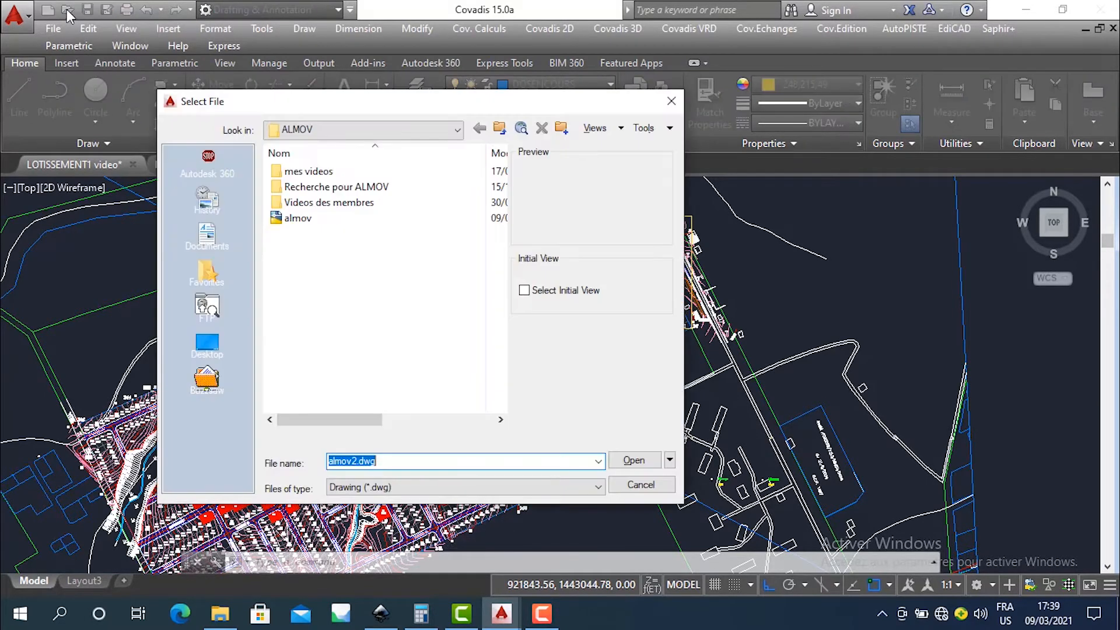
left_click(309, 220)
left_click(633, 462)
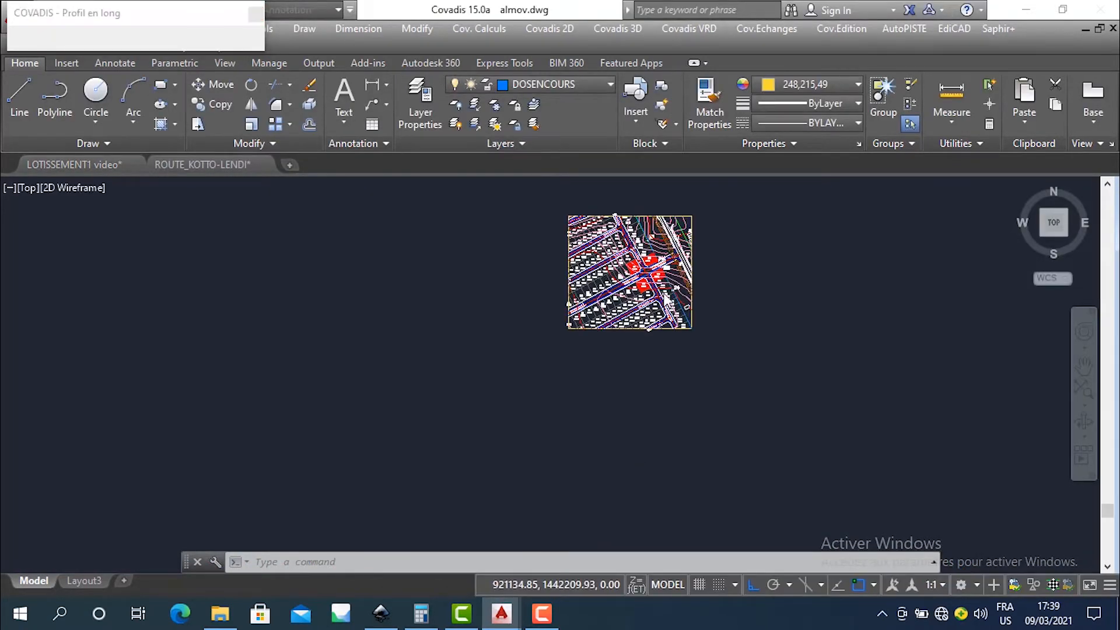
scroll(686, 222, "up", 4)
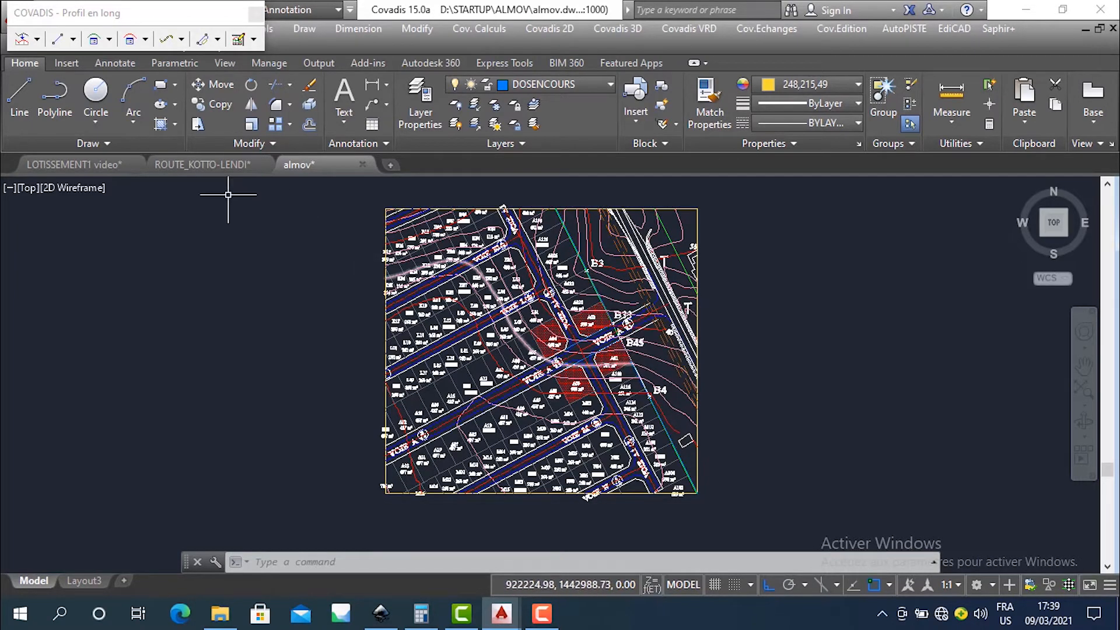
- Switch to the ROUTE_KOTTO-LENDI drawing and check the closed frame around the road's southwestern end
left_click(196, 164)
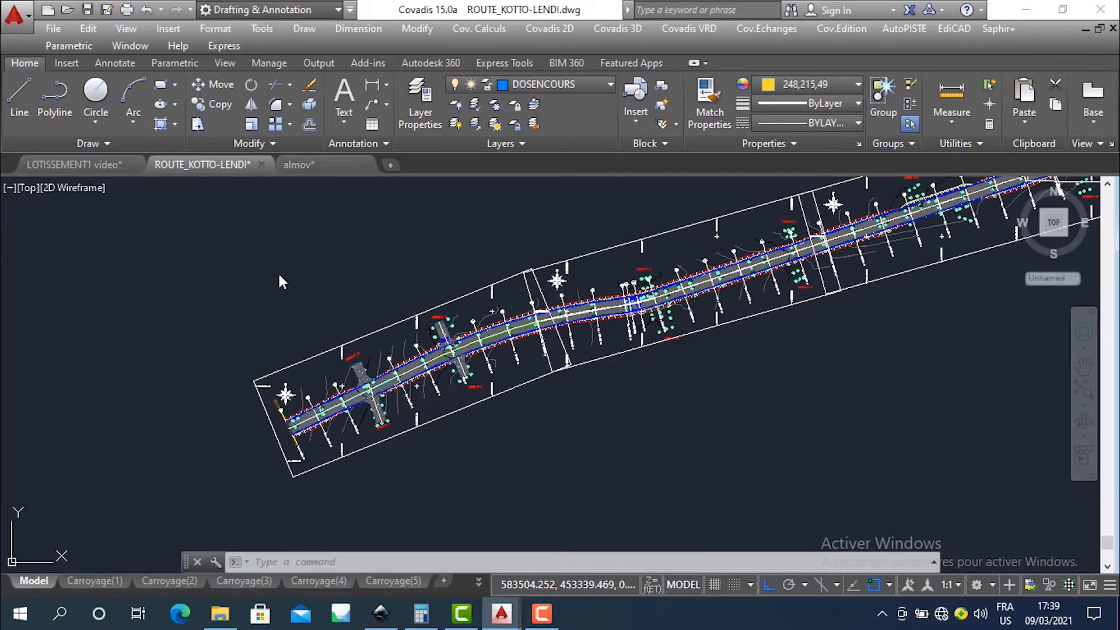
scroll(356, 400, "down", 5)
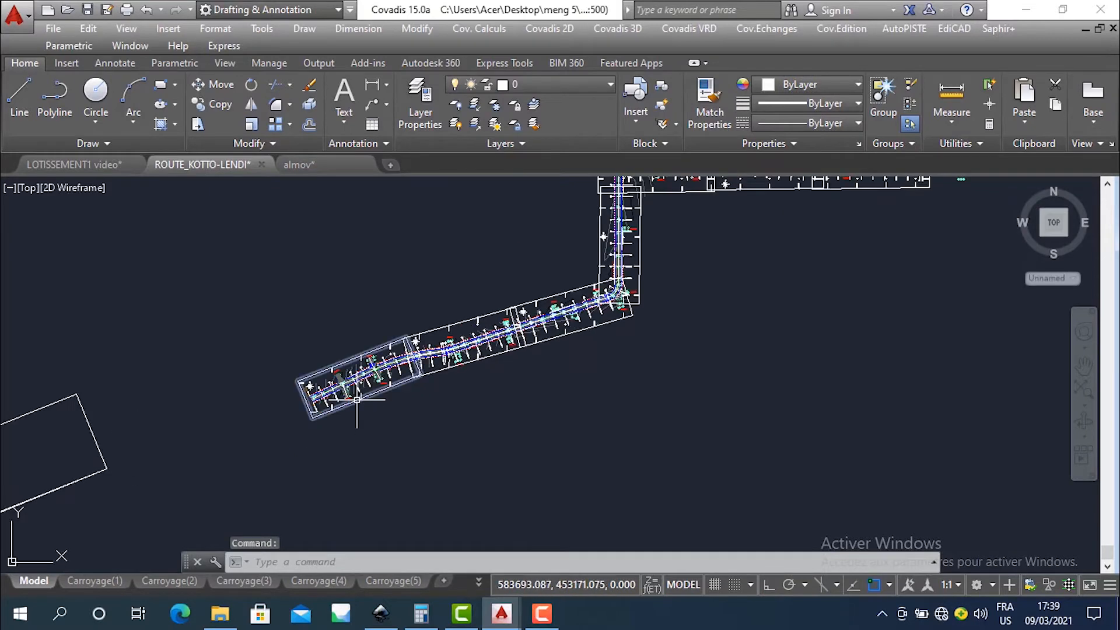
scroll(356, 400, "up", 5)
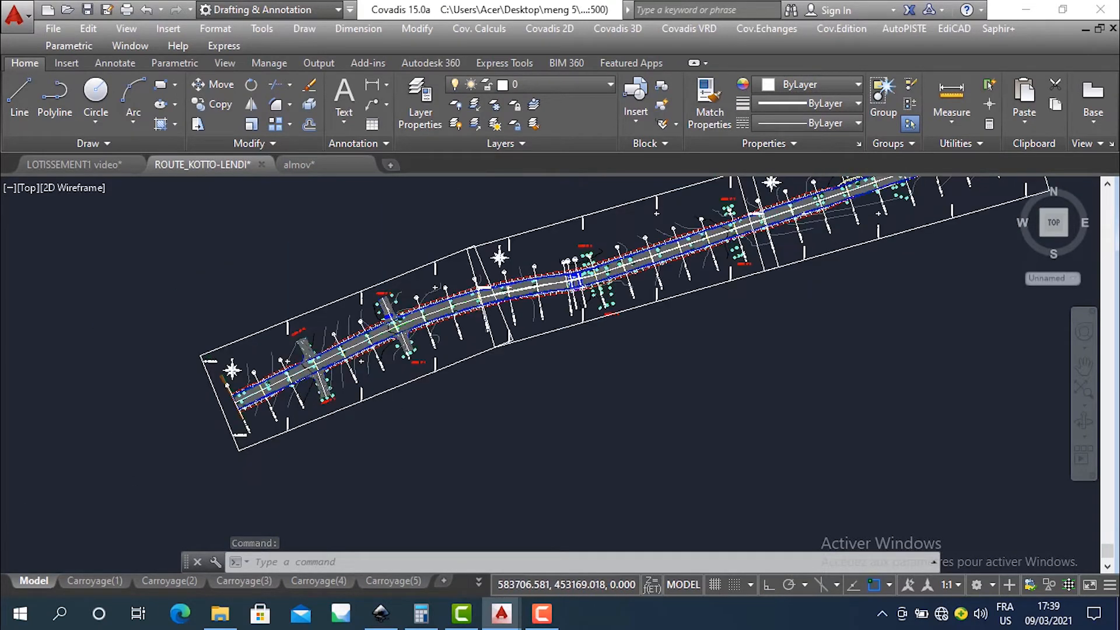
scroll(373, 405, "down", 2)
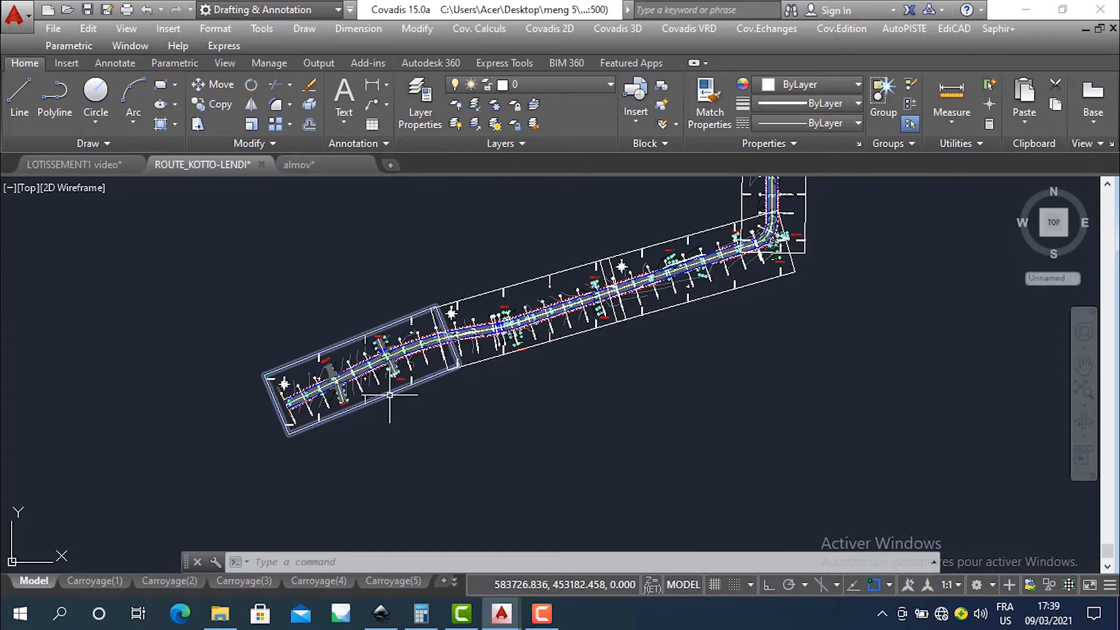
left_click(389, 394)
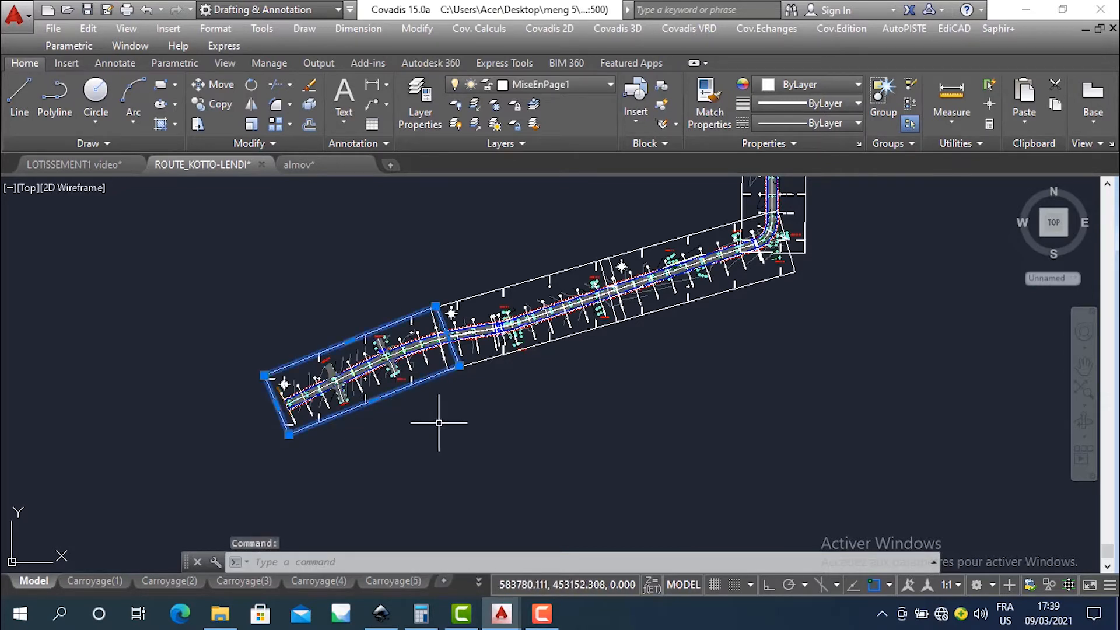
key("Escape")
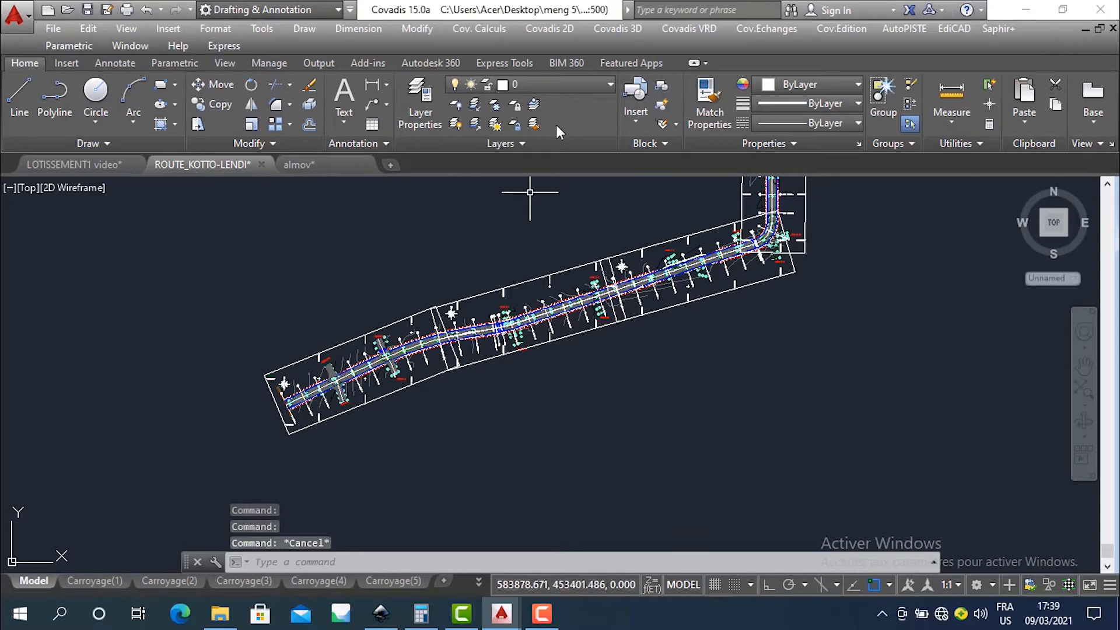
- Clip the road's southwestern frame with Découpage de zones, using Polyligne fermée, Copier les objets and Créer un nouveau fichier dessin (WBLOC)
left_click(548, 29)
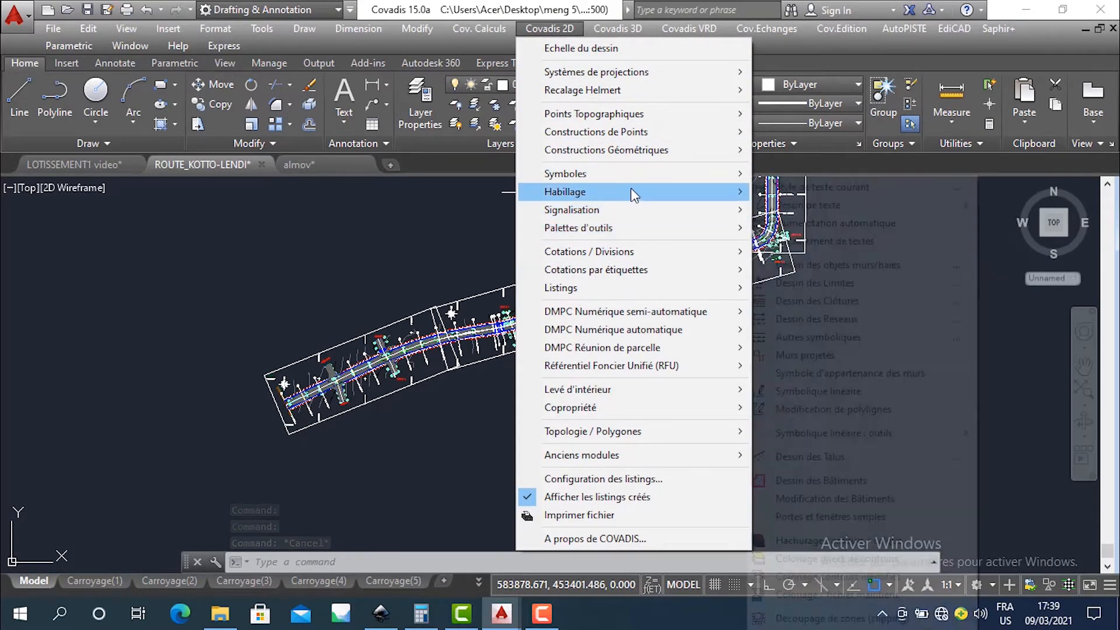
mouse_move(631, 188)
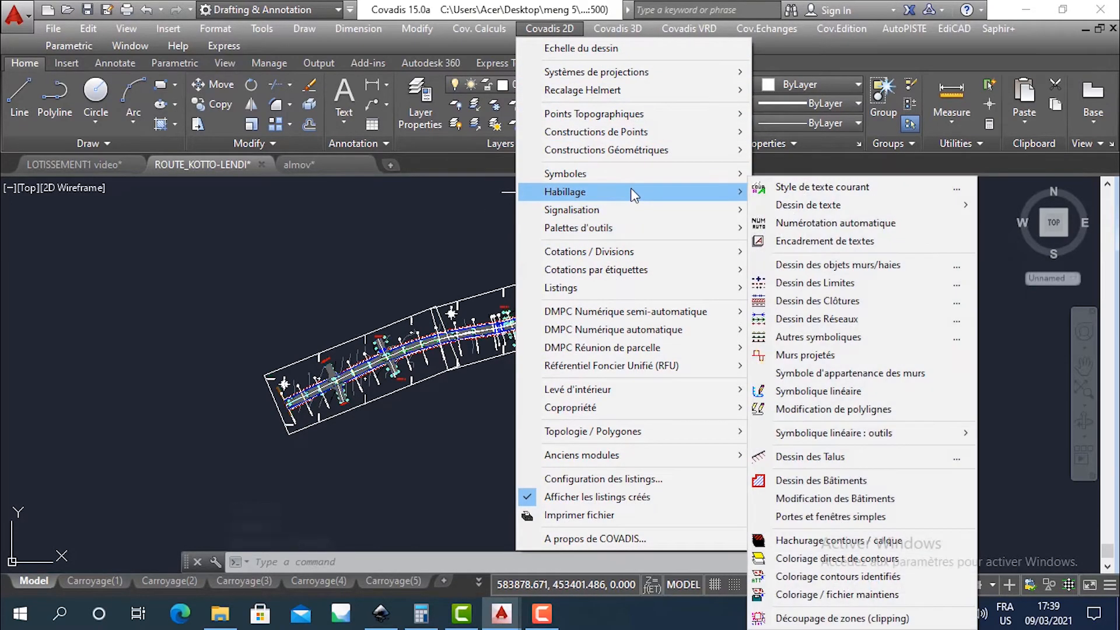
left_click(831, 618)
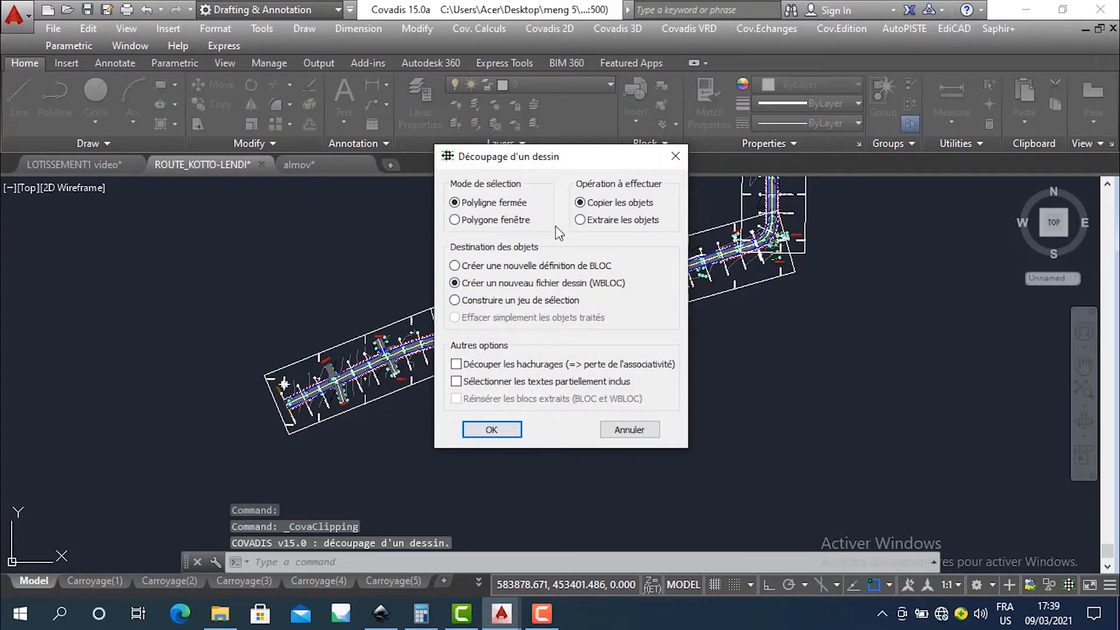
left_click(488, 433)
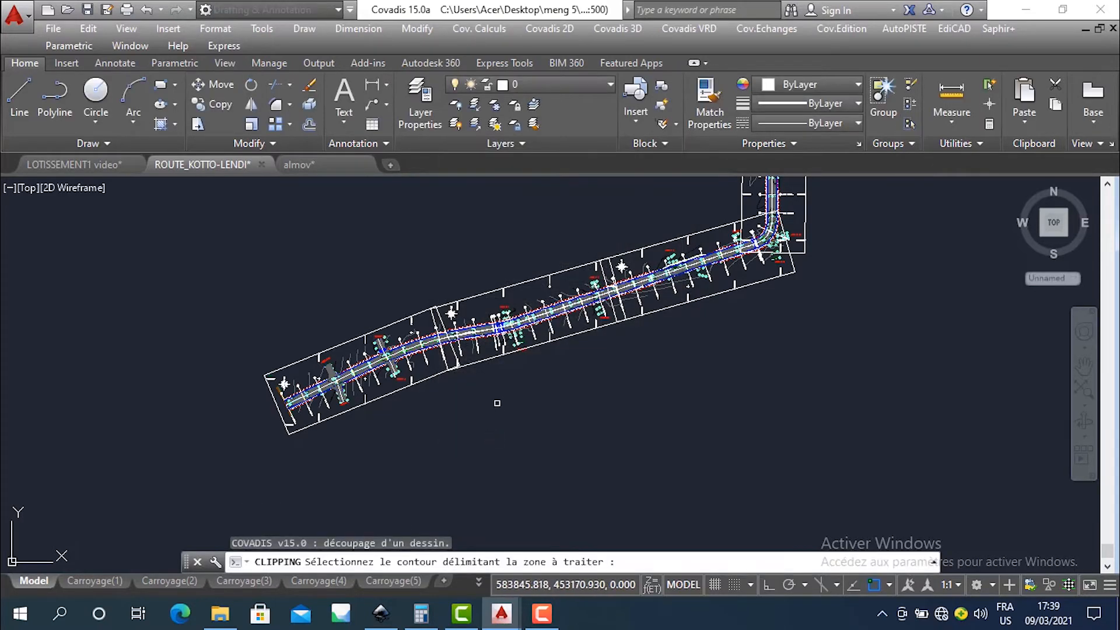
left_click(429, 377)
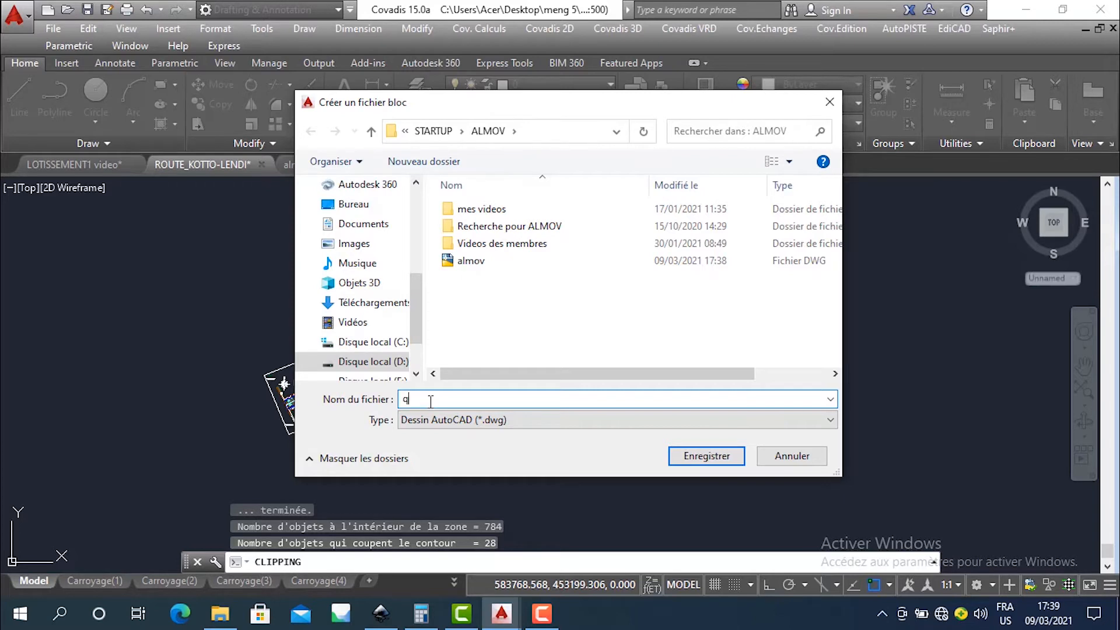
- Save the clipped road section as almov2 in the ALMOV folder, with the frame's lowest corner as insertion base point
type("alm")
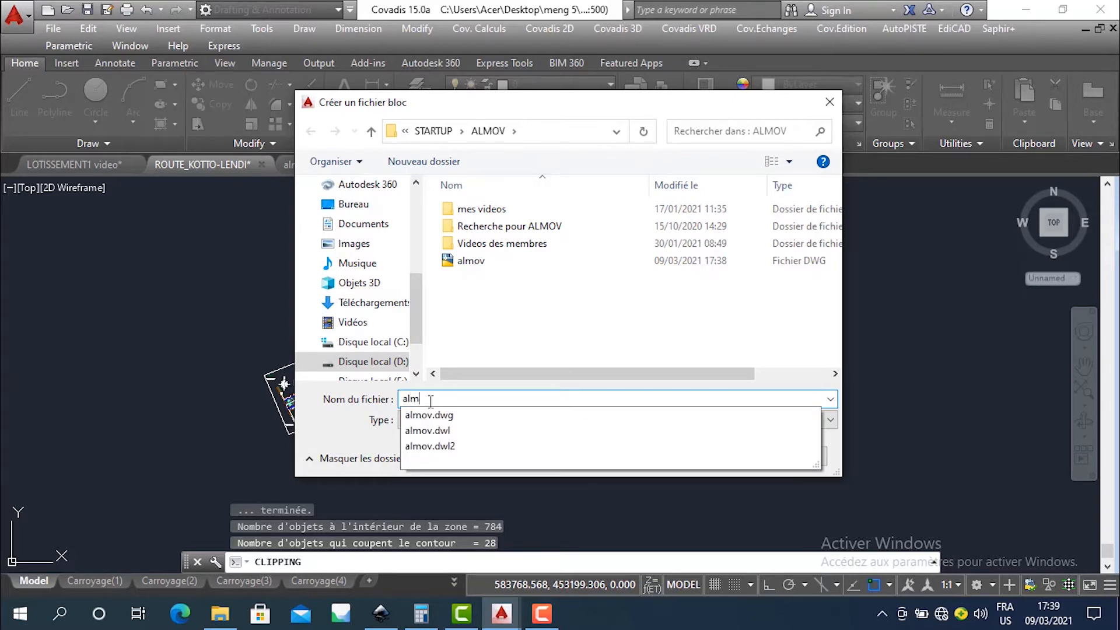
type("ov2")
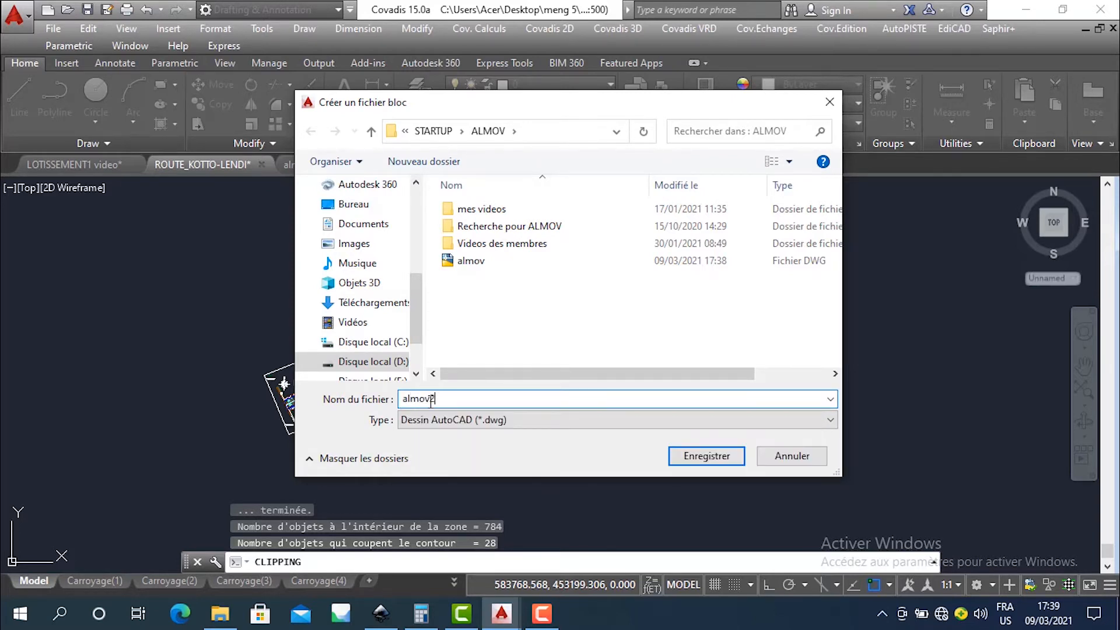
left_click(691, 461)
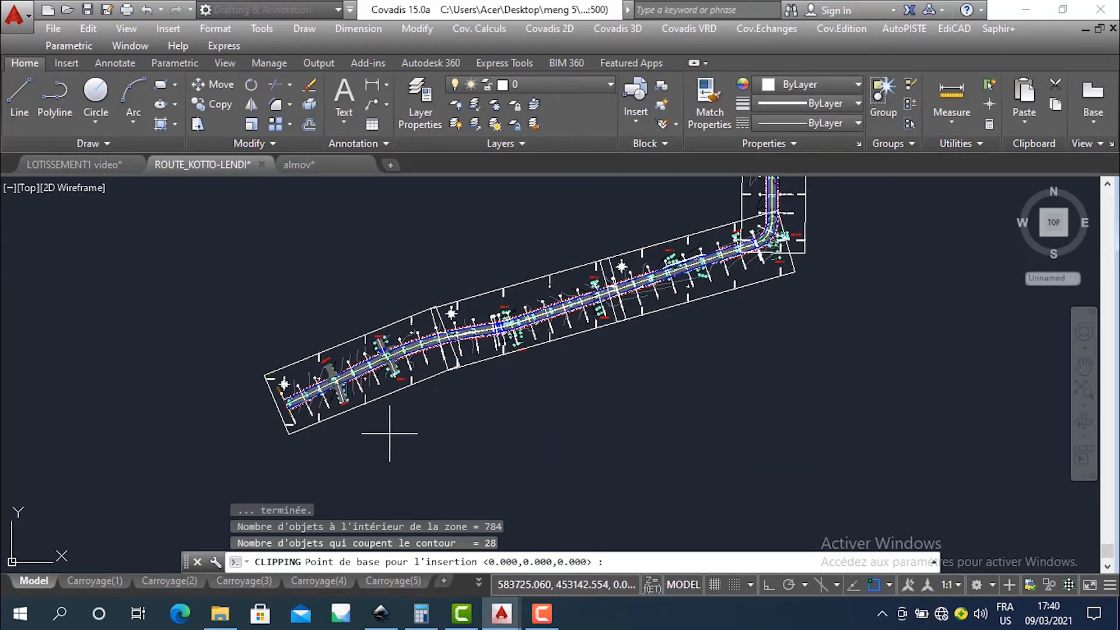
left_click(288, 434)
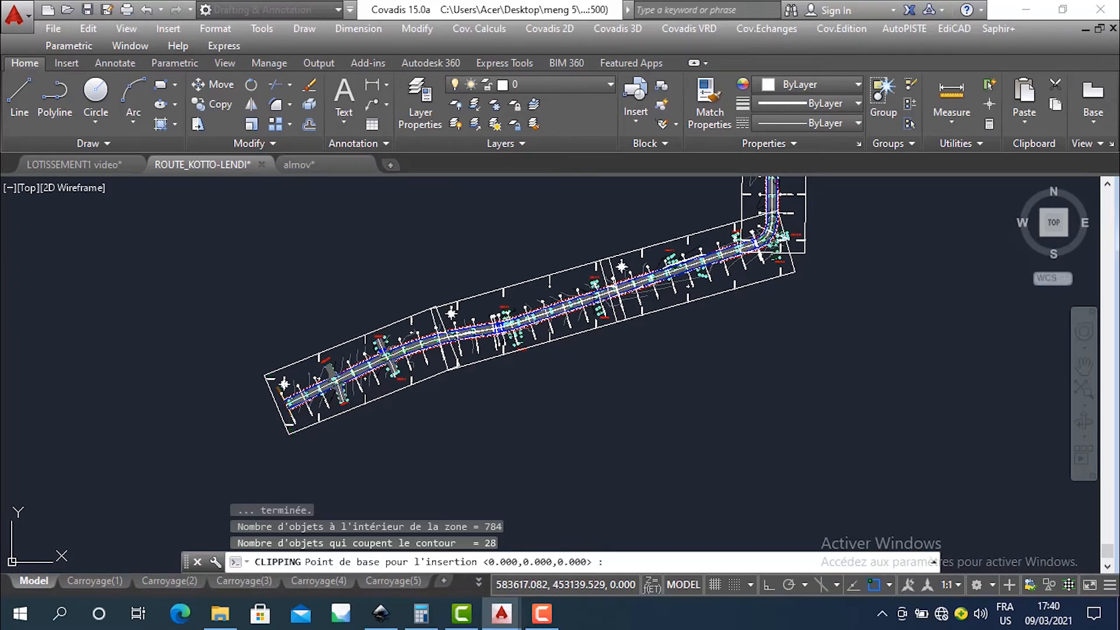
- Open the almov2 drawing from the ALMOV folder and inspect the clipped road section
left_click(69, 10)
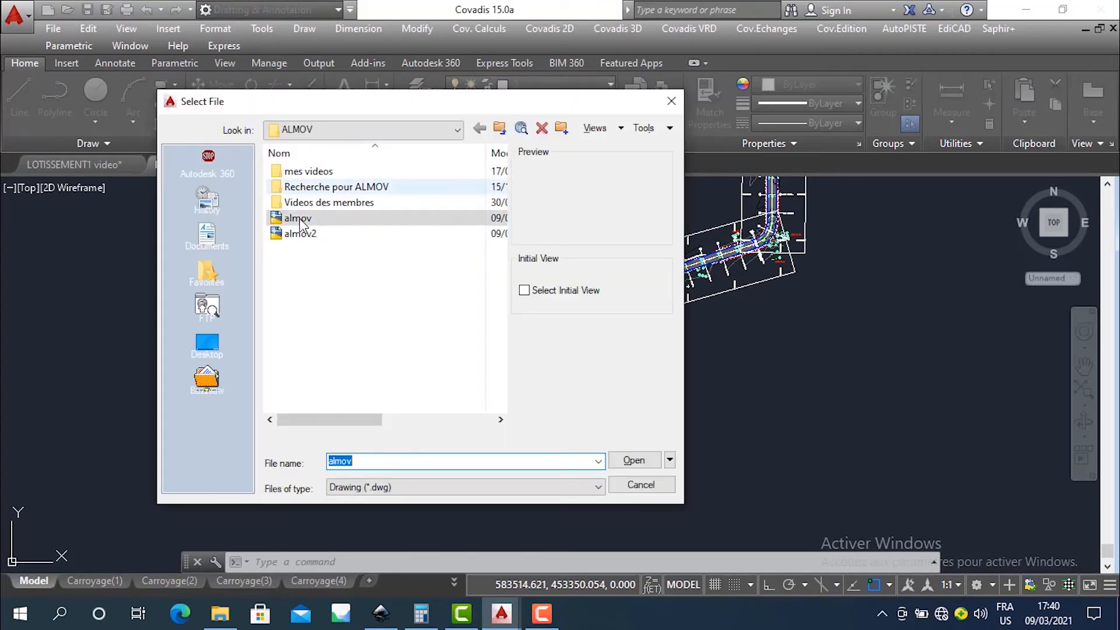
left_click(300, 233)
left_click(643, 460)
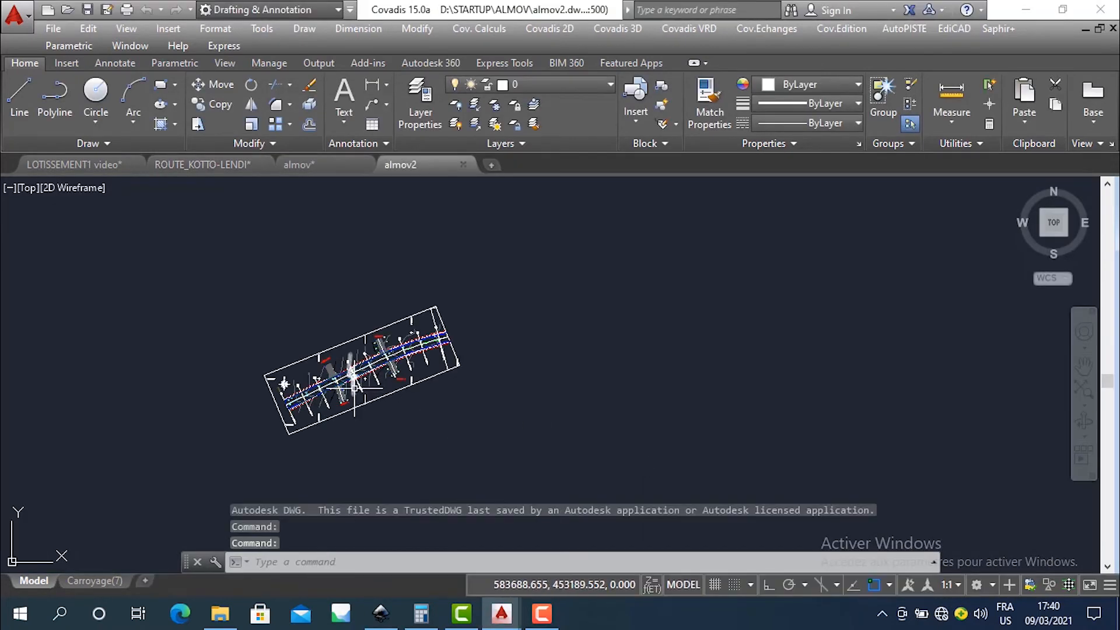
scroll(354, 385, "up", 5)
scroll(408, 365, "down", 5)
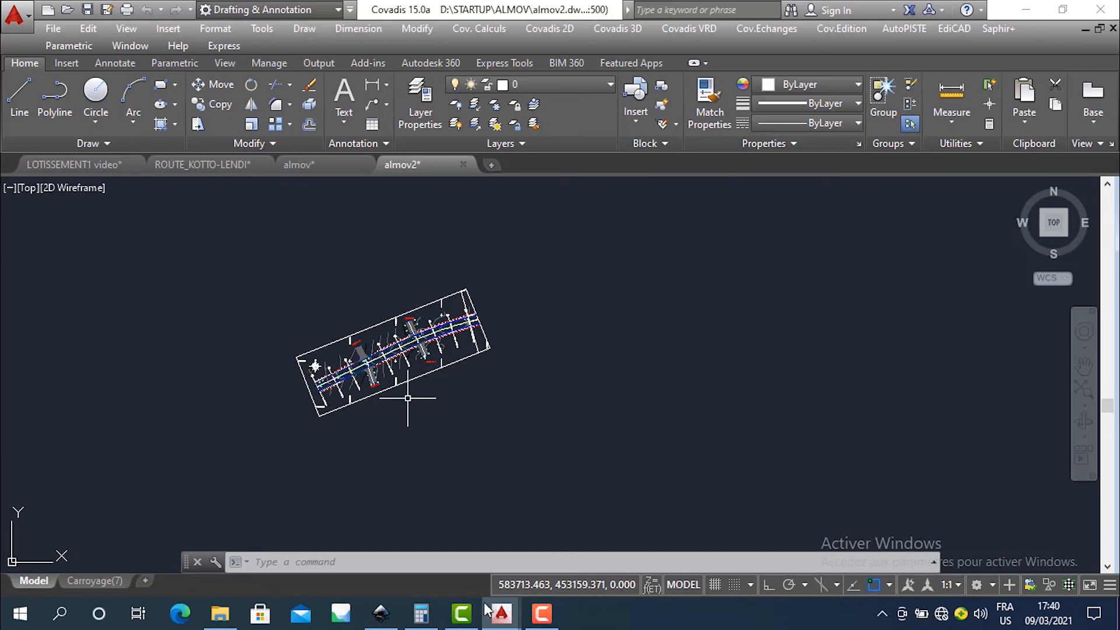
left_click(541, 612)
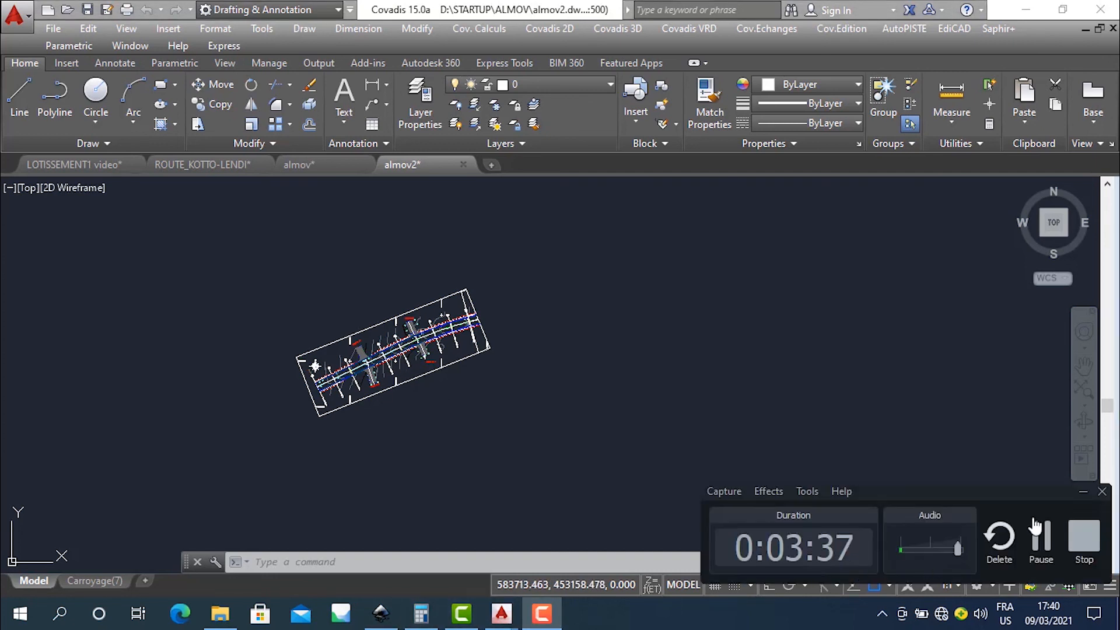